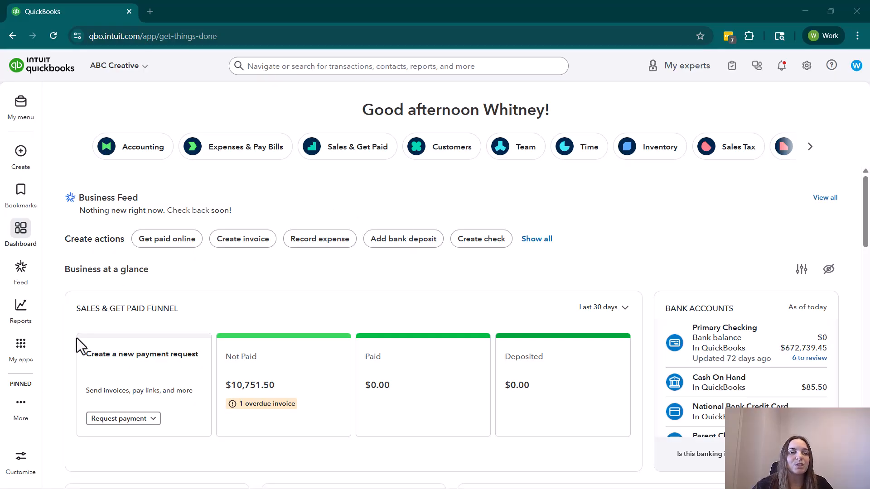
Go to the customer list in Customer Hub and open the duplicate customer record that has the $500.00 open balance.
{"action": "left_click", "coordinate": [25, 358]}
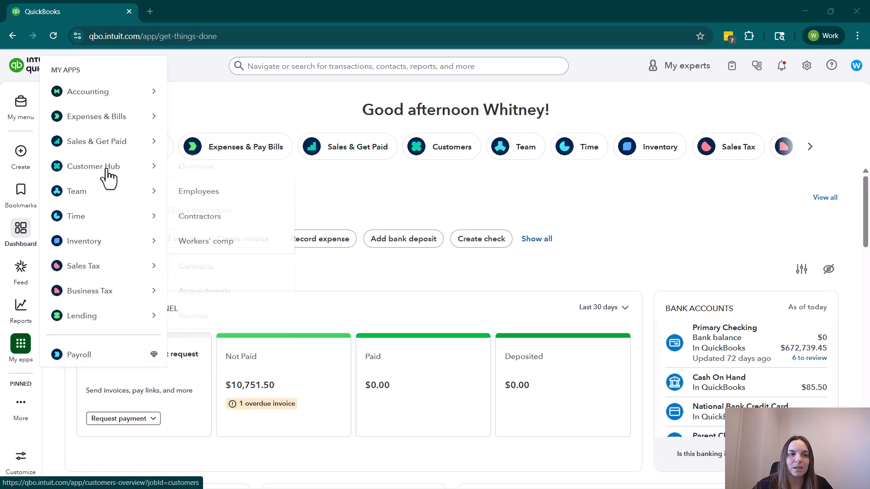
{"action": "mouse_move", "coordinate": [111, 171]}
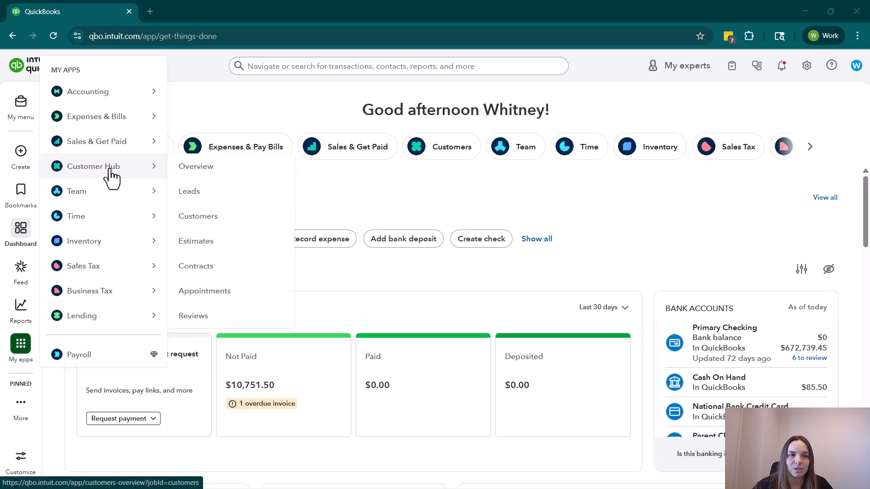
{"action": "left_click", "coordinate": [190, 217]}
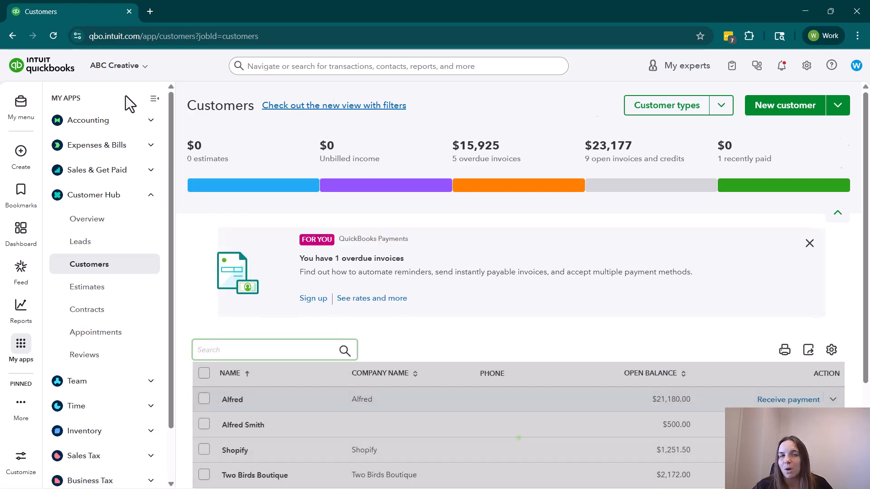
{"action": "left_click", "coordinate": [154, 101]}
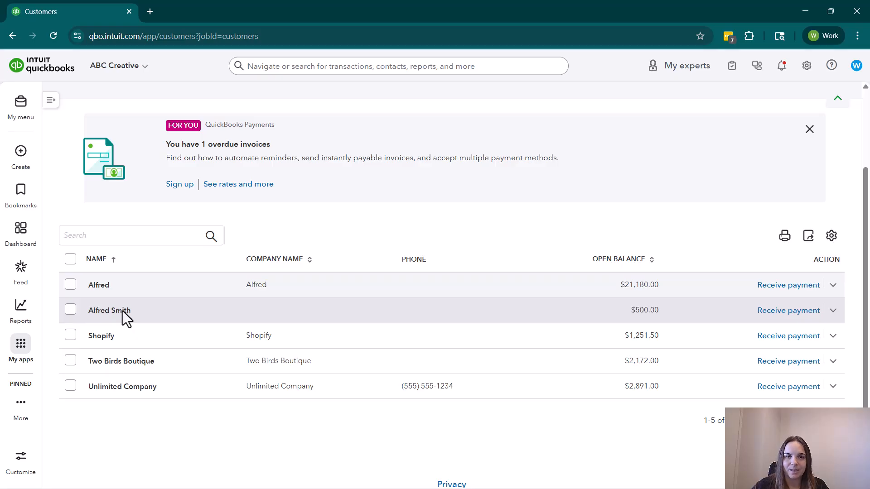
{"action": "left_click", "coordinate": [124, 309]}
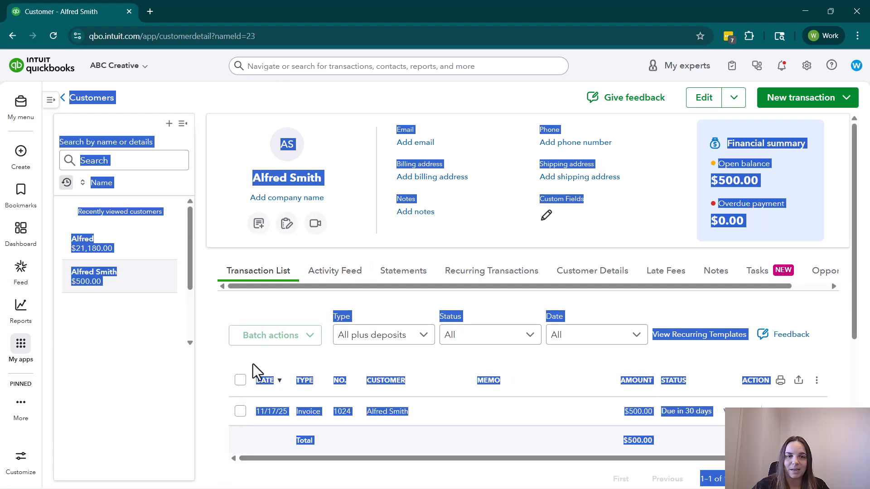
{"action": "left_click", "coordinate": [210, 350]}
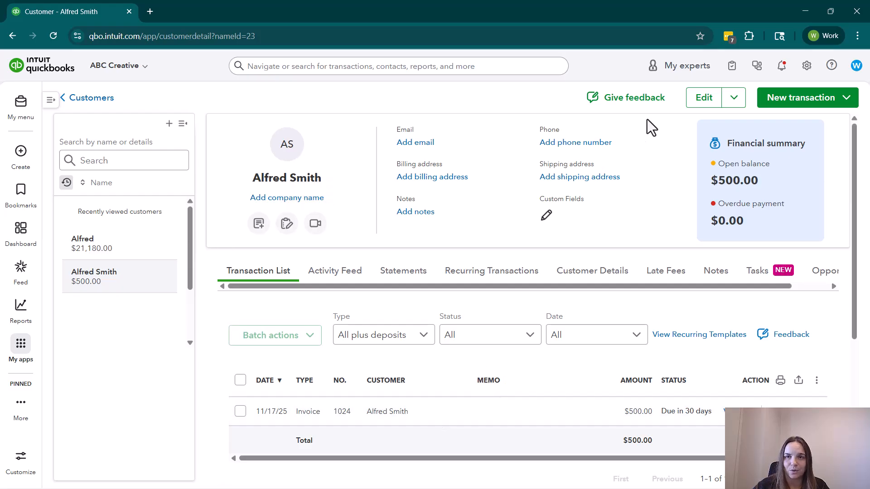
Merge this duplicate contact's transactions into the customer listed under the same first name only.
{"action": "left_click", "coordinate": [734, 98]}
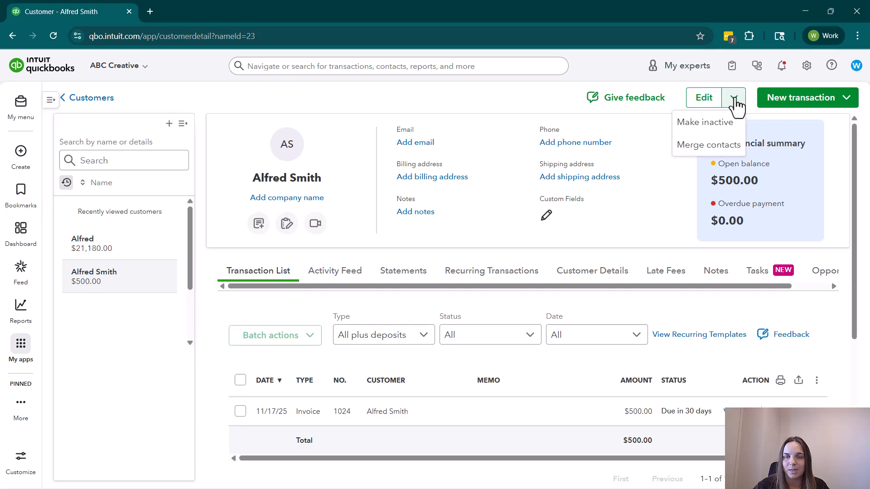
{"action": "left_click", "coordinate": [725, 150]}
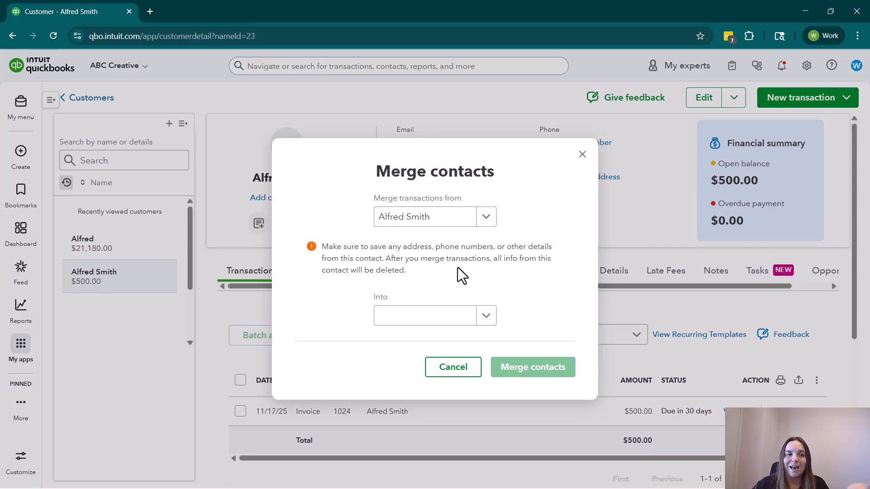
{"action": "left_click", "coordinate": [486, 319]}
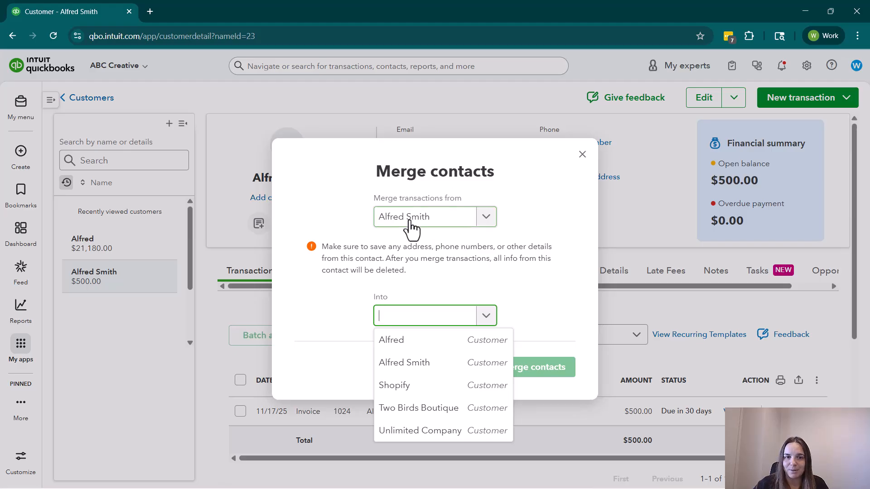
{"action": "left_click", "coordinate": [403, 345]}
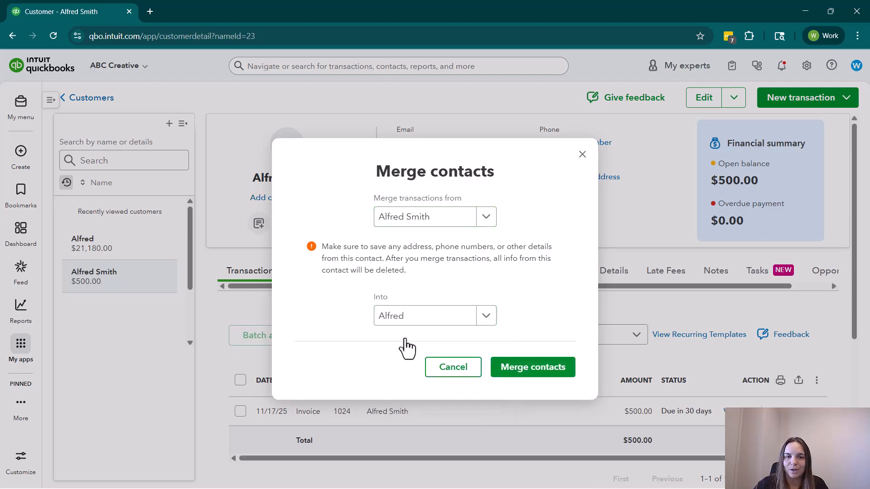
{"action": "left_click", "coordinate": [527, 377]}
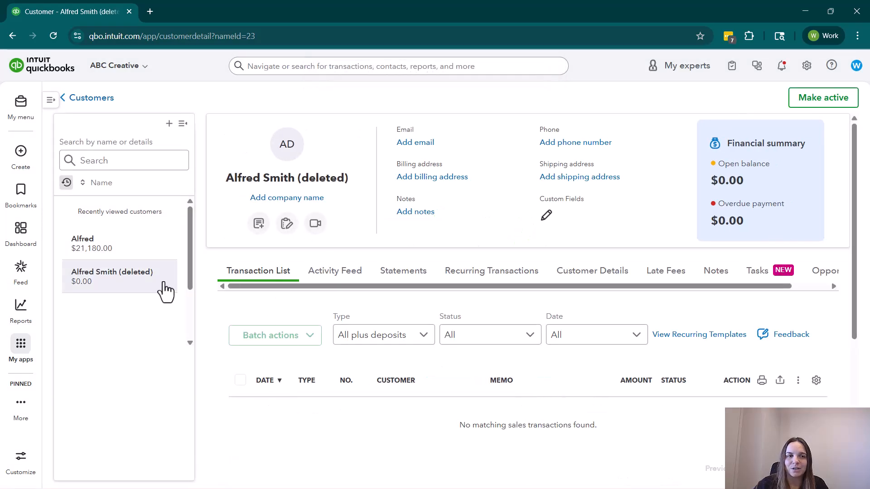
Open the customer record that received the merge and review its transaction list.
{"action": "left_click", "coordinate": [107, 253]}
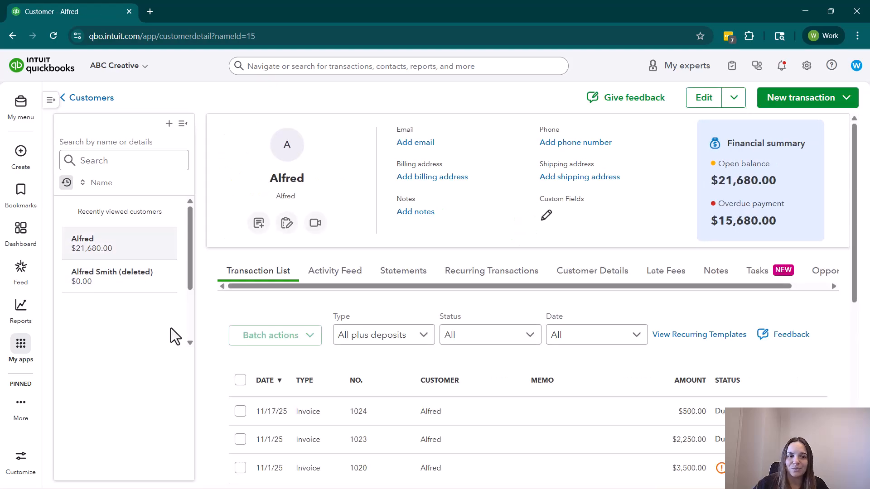
{"action": "scroll", "coordinate": [543, 312], "scroll_direction": "down", "scroll_amount": 4}
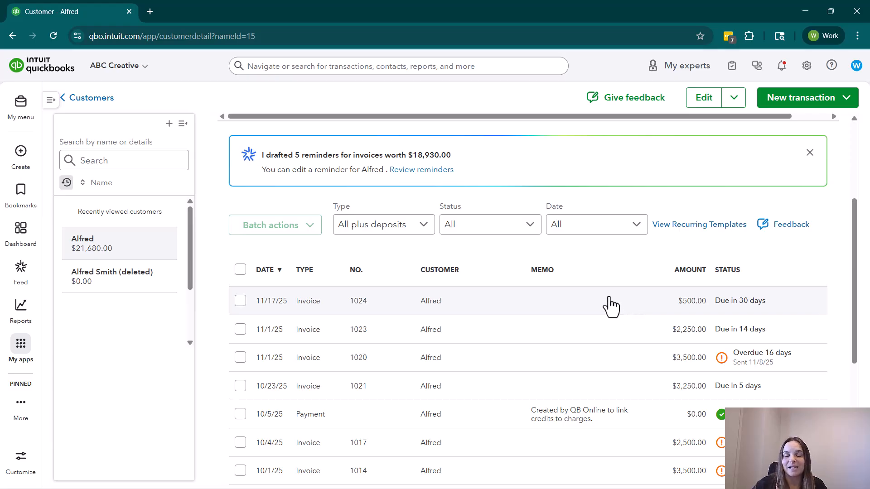
{"action": "scroll", "coordinate": [654, 355], "scroll_direction": "up", "scroll_amount": 4}
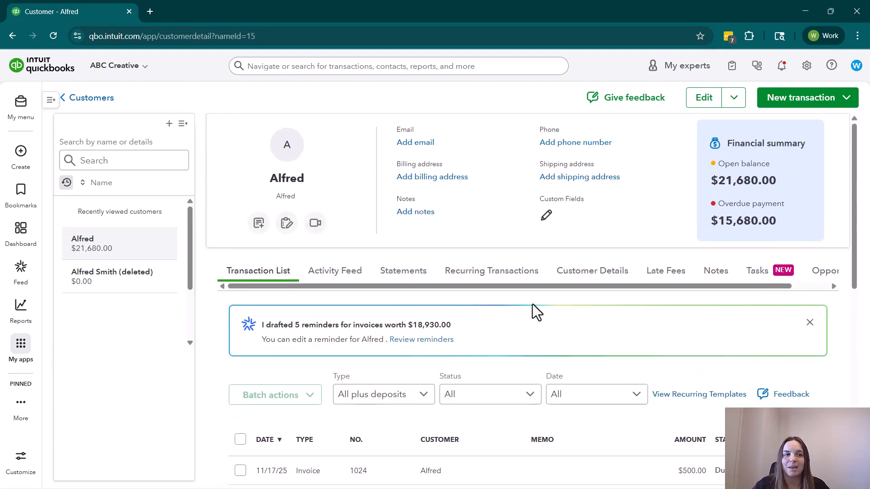
Return to the customer list in Customer Hub and review the customers that remain.
{"action": "left_click", "coordinate": [20, 345]}
{"action": "mouse_move", "coordinate": [113, 167]}
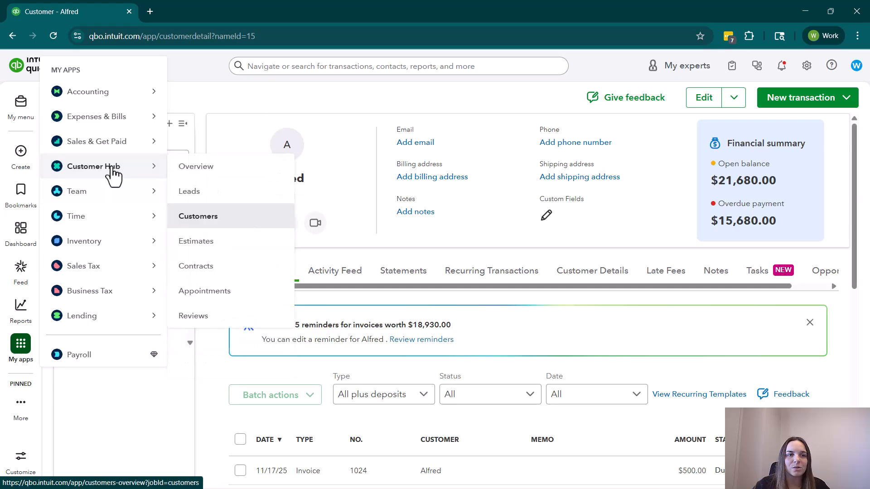
{"action": "left_click", "coordinate": [201, 218]}
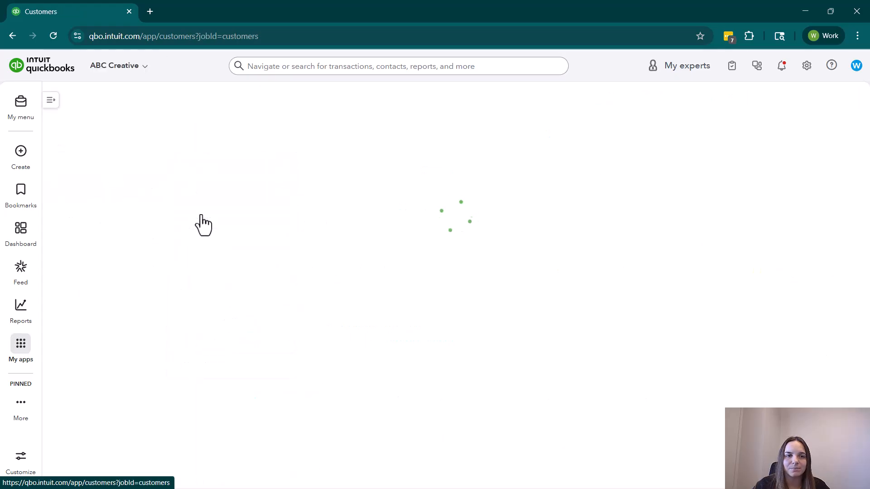
{"action": "scroll", "coordinate": [154, 349], "scroll_direction": "down", "scroll_amount": 2}
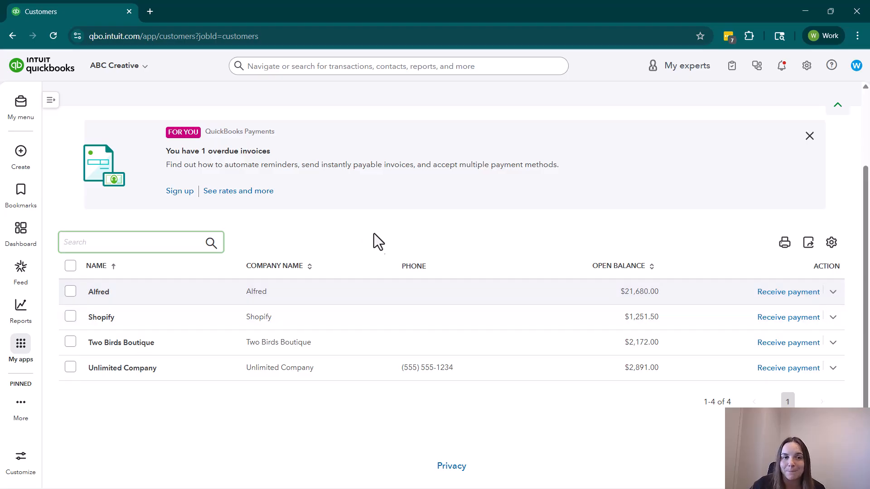
{"action": "scroll", "coordinate": [461, 246], "scroll_direction": "up", "scroll_amount": 2}
{"action": "scroll", "coordinate": [592, 218], "scroll_direction": "up", "scroll_amount": 1}
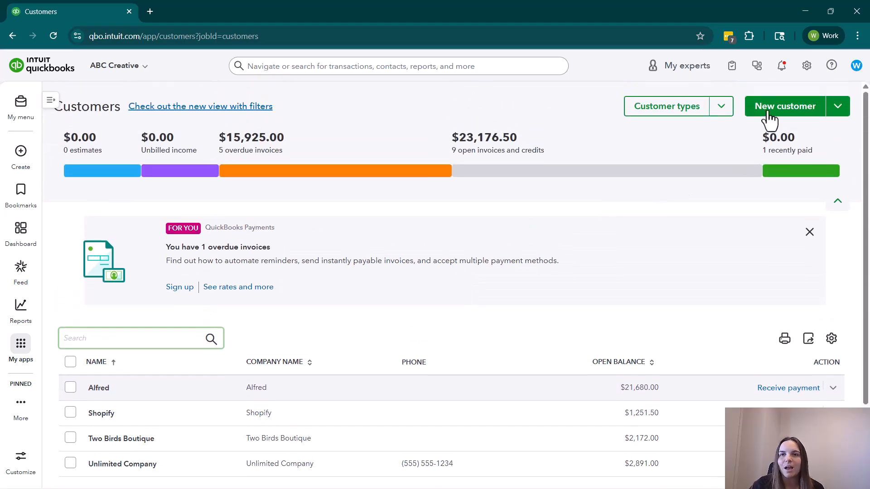
Create a new customer with the same first name as the existing duplicate and a different last name.
{"action": "left_click", "coordinate": [721, 109]}
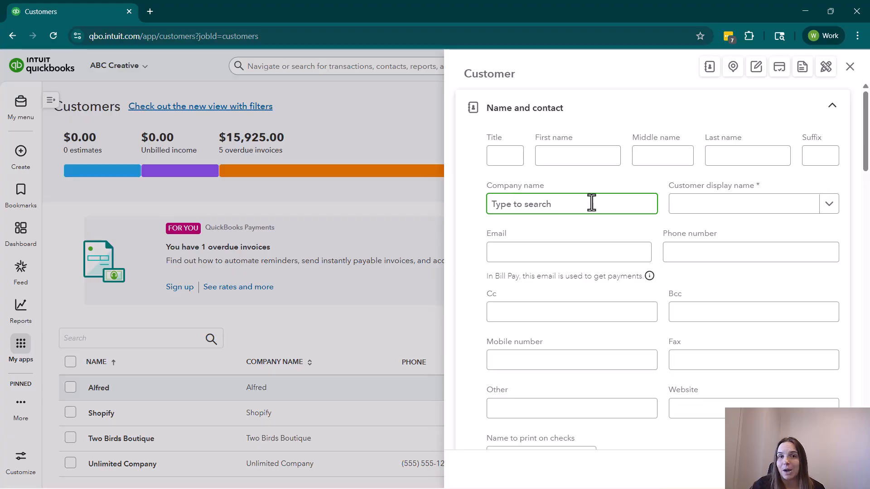
{"action": "left_click", "coordinate": [593, 162]}
{"action": "type", "text": "Alfred"}
{"action": "left_click", "coordinate": [806, 157]}
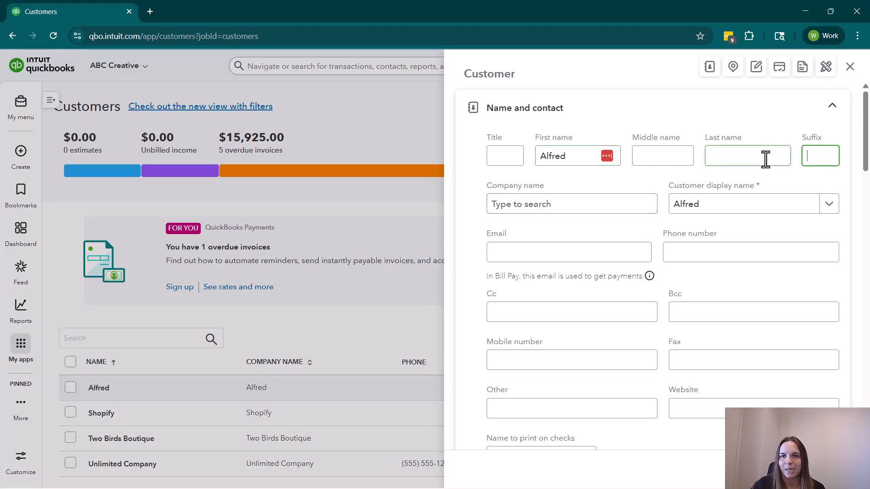
{"action": "left_click", "coordinate": [765, 159]}
{"action": "type", "text": "Green"}
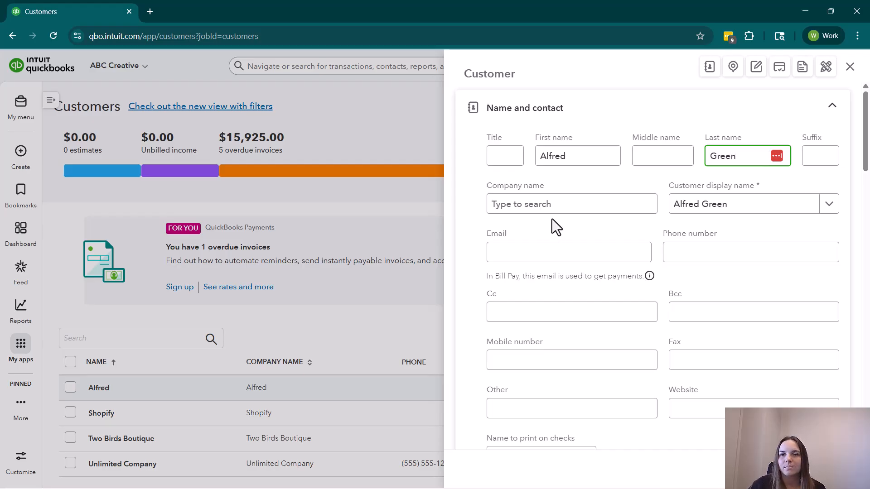
{"action": "left_click", "coordinate": [573, 204]}
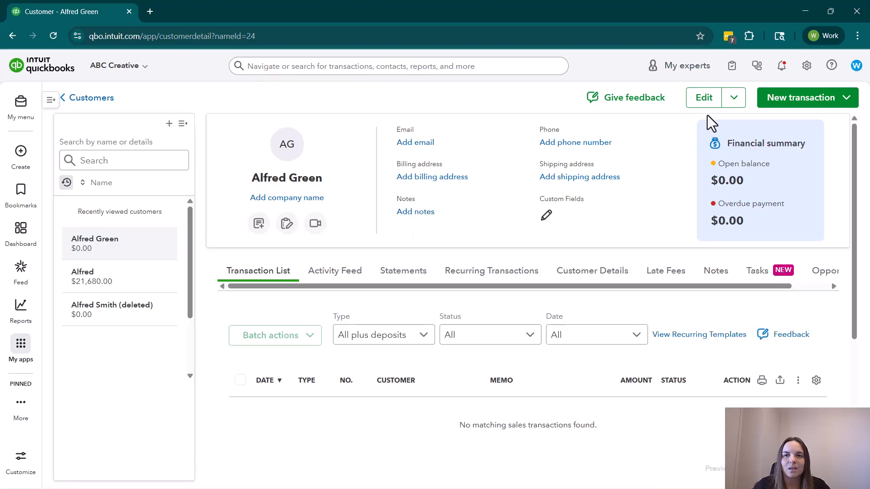
Create an invoice for the new customer with Hourly Consulting at a quantity of 3, then save and close it.
{"action": "left_click", "coordinate": [810, 99]}
{"action": "left_click", "coordinate": [798, 129]}
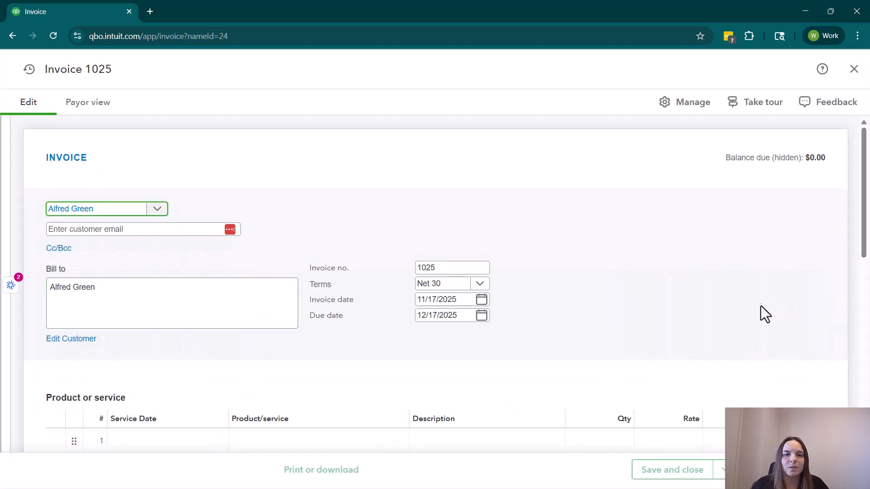
{"action": "scroll", "coordinate": [467, 321], "scroll_direction": "down", "scroll_amount": 3}
{"action": "left_click", "coordinate": [243, 332]}
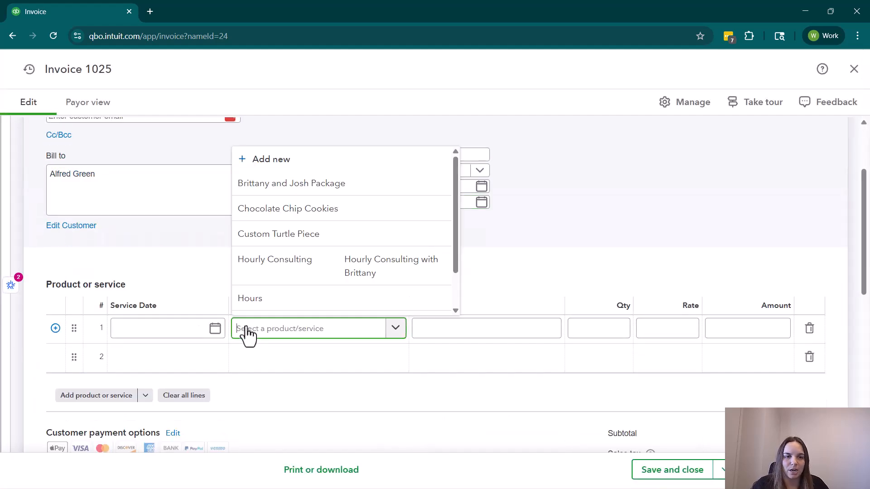
{"action": "left_click", "coordinate": [346, 274]}
{"action": "left_click", "coordinate": [582, 328]}
{"action": "type", "text": "3"}
{"action": "left_click", "coordinate": [598, 243]}
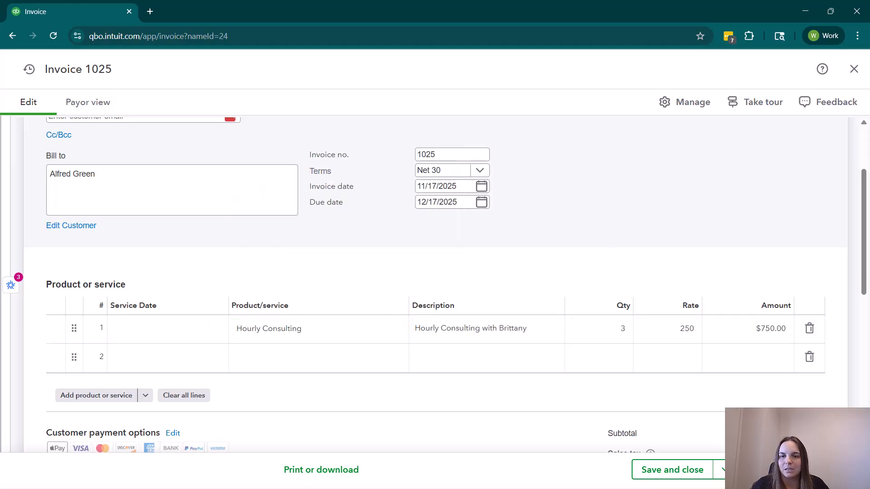
{"action": "left_click", "coordinate": [689, 477]}
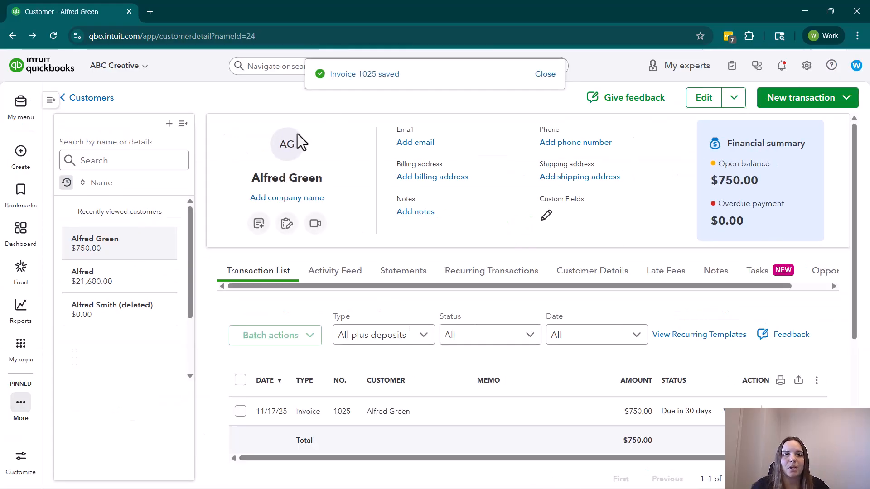
Edit the first-name-only customer's company name and last name to match the new customer, save, and accept merging the two.
{"action": "left_click", "coordinate": [114, 281]}
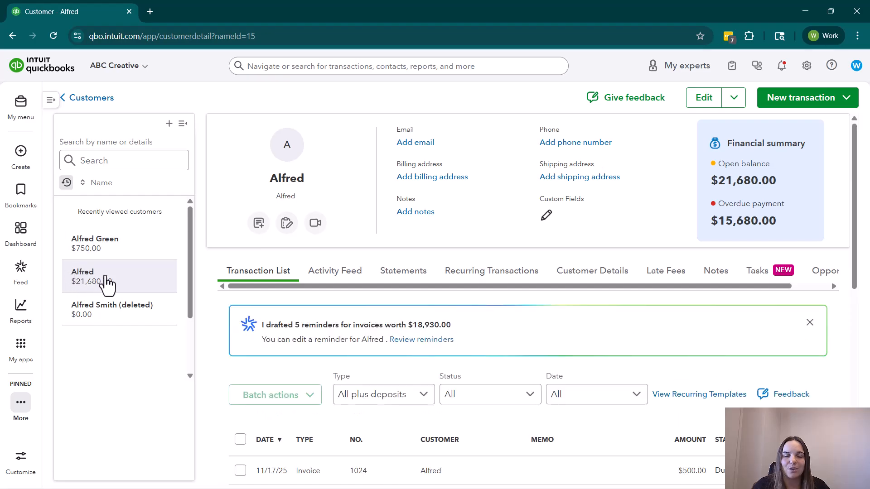
{"action": "left_click", "coordinate": [705, 98]}
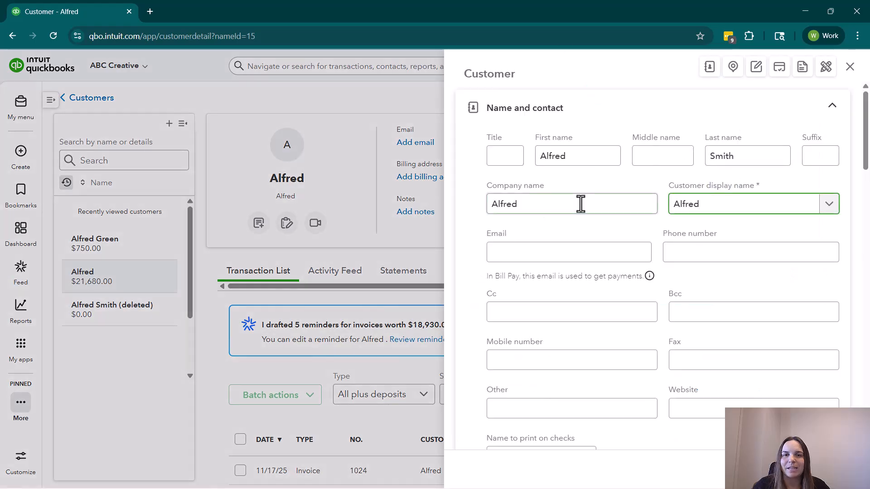
{"action": "left_click", "coordinate": [580, 203]}
{"action": "type", "text": "Green"}
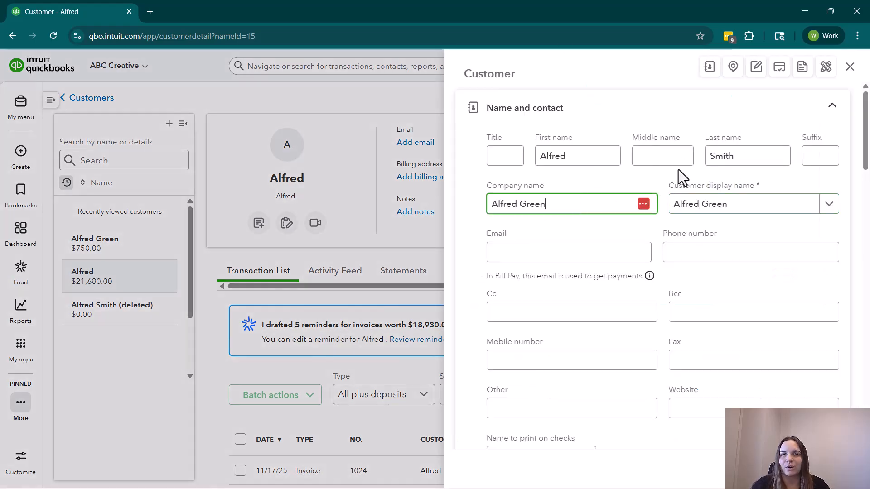
{"action": "double_click", "coordinate": [733, 159]}
{"action": "type", "text": "Green"}
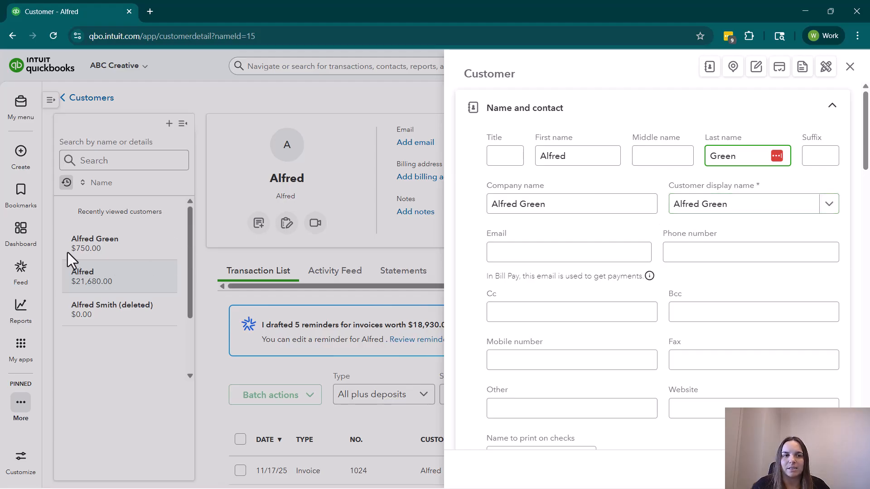
{"action": "left_click", "coordinate": [833, 469]}
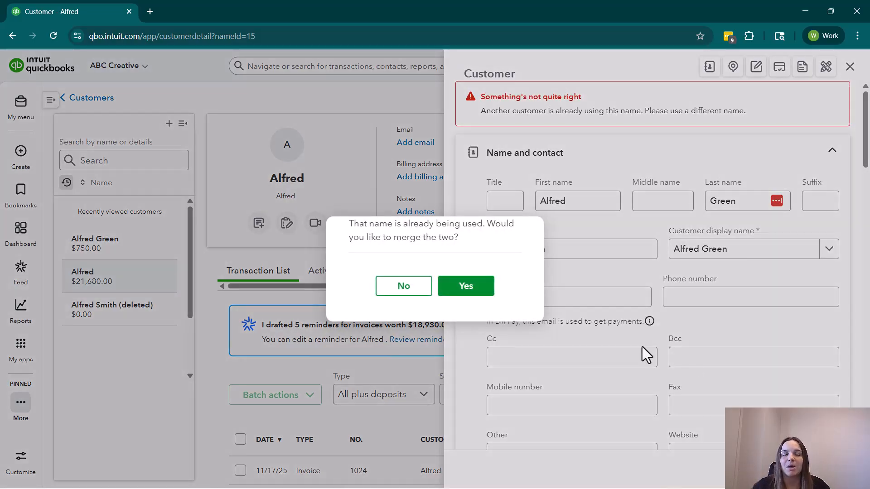
{"action": "left_click", "coordinate": [470, 289]}
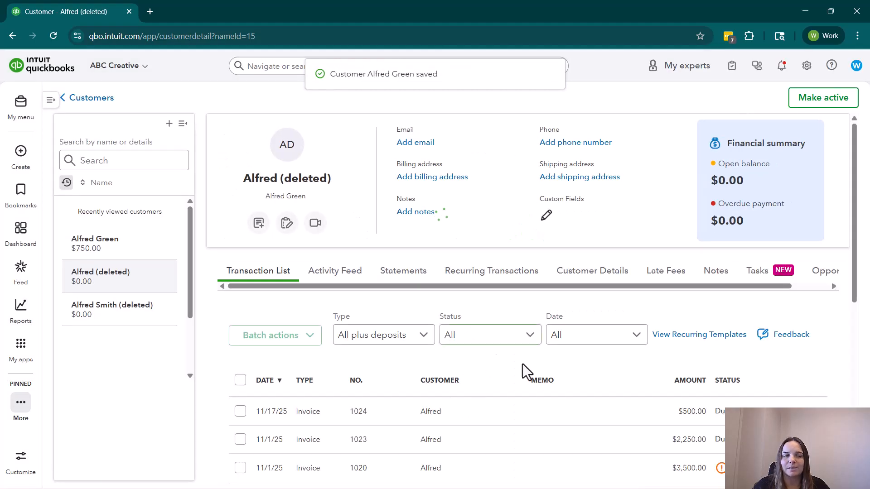
Open the newer customer record that was kept in the merge and review its combined transactions.
{"action": "left_click", "coordinate": [143, 249]}
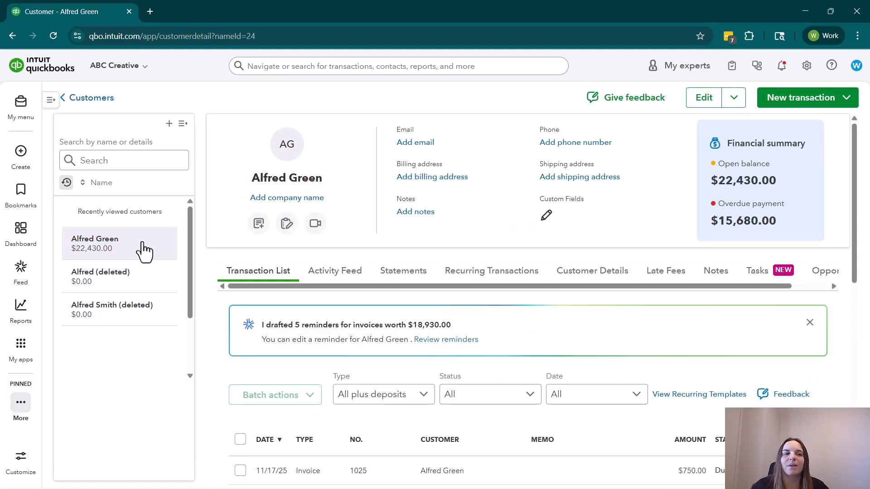
{"action": "scroll", "coordinate": [486, 226], "scroll_direction": "down", "scroll_amount": 2}
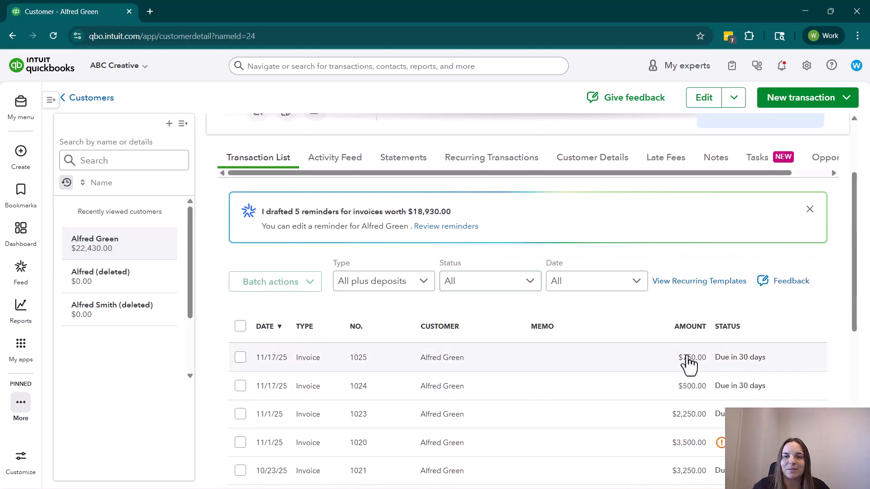
{"action": "scroll", "coordinate": [689, 376], "scroll_direction": "down", "scroll_amount": 1}
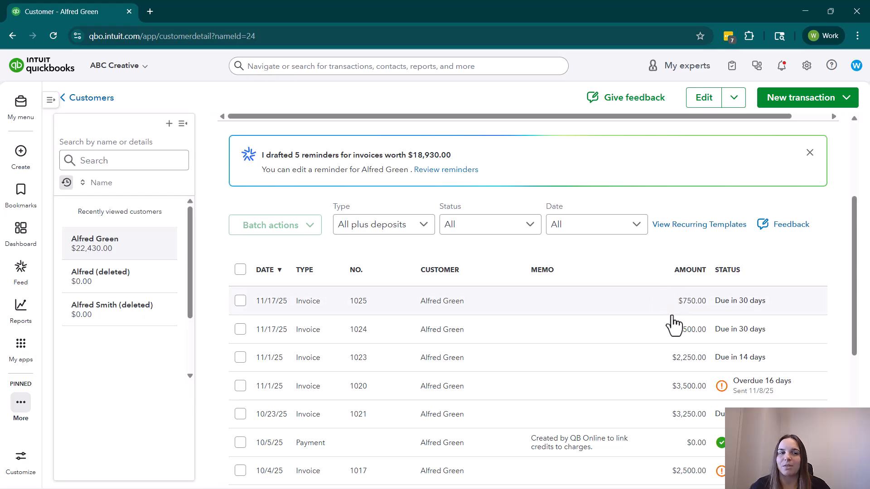
{"action": "scroll", "coordinate": [674, 324], "scroll_direction": "up", "scroll_amount": 3}
{"action": "scroll", "coordinate": [674, 325], "scroll_direction": "up", "scroll_amount": 1}
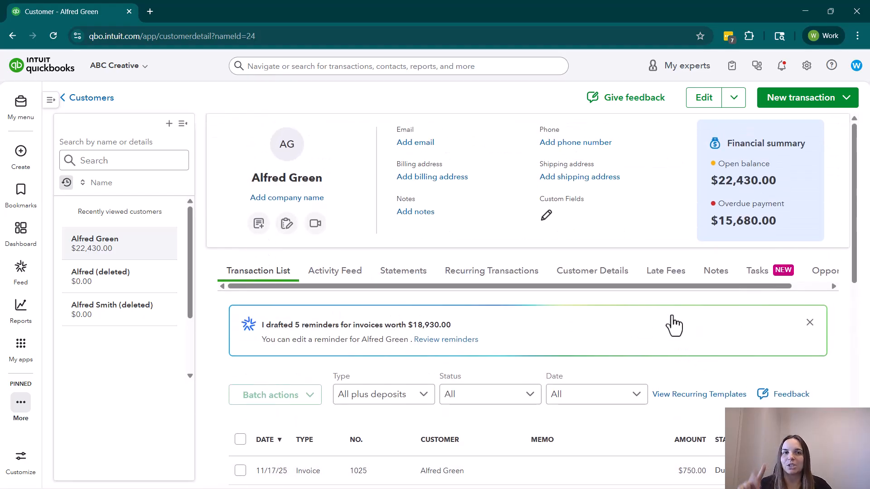